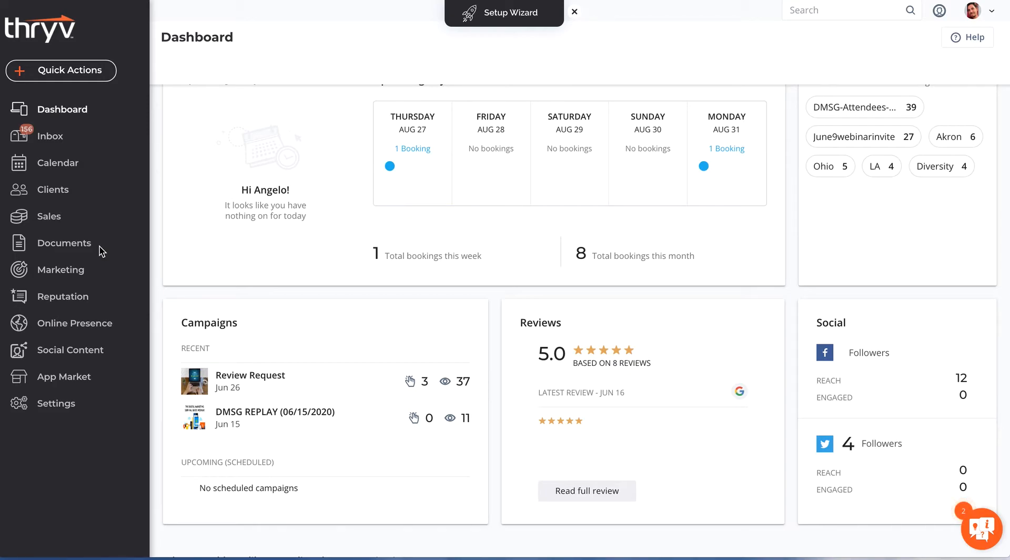
Step: Open the Documents section
{"action": "left_click", "coordinate": [62, 249]}
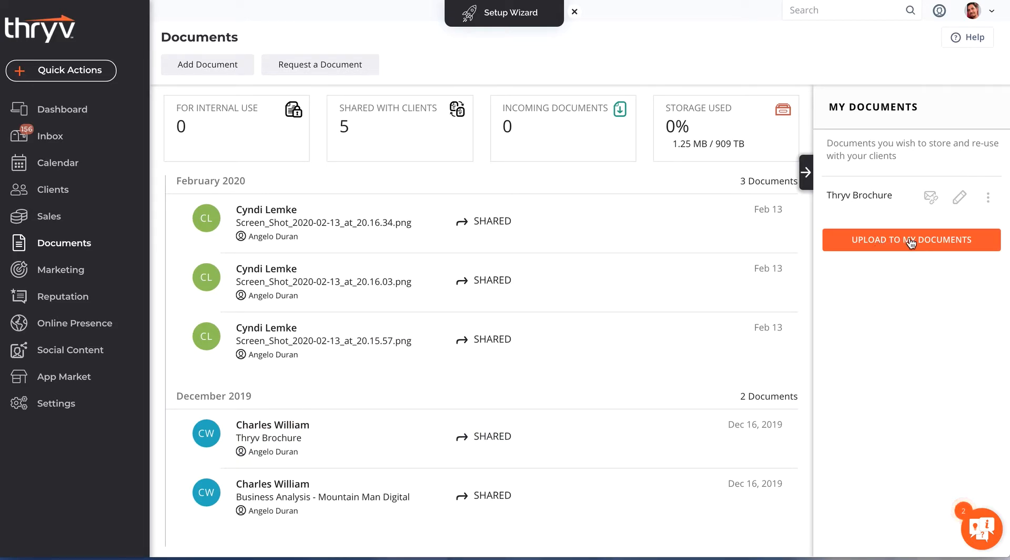
{"action": "left_click", "coordinate": [939, 239]}
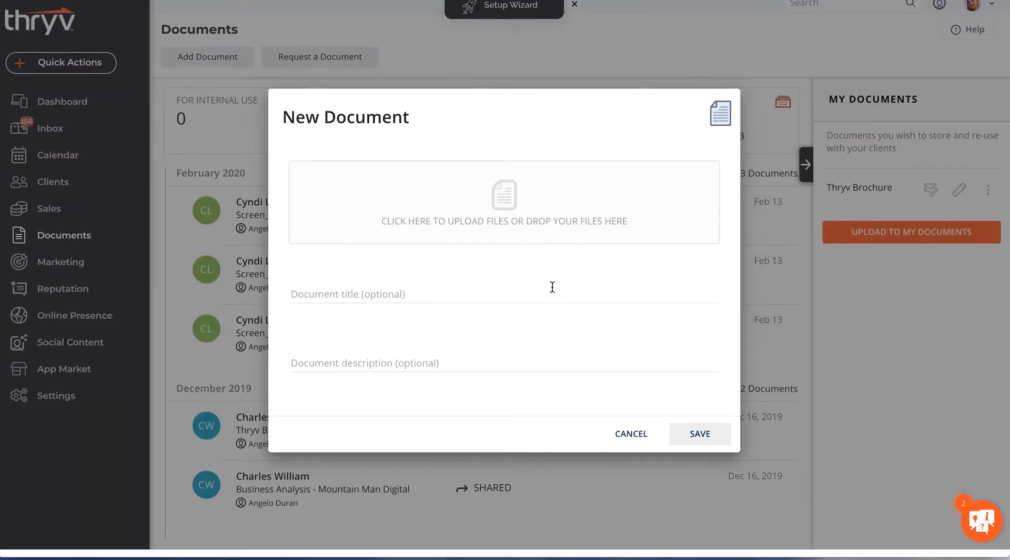
{"action": "left_click", "coordinate": [506, 201]}
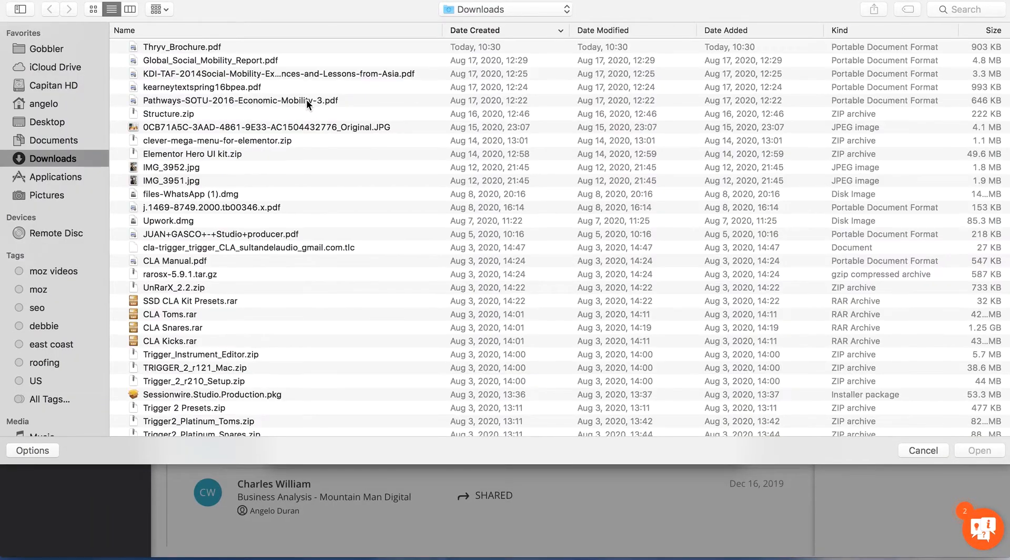
{"action": "scroll", "coordinate": [306, 100], "scroll_direction": "down", "scroll_amount": 15}
{"action": "scroll", "coordinate": [307, 100], "scroll_direction": "up", "scroll_amount": 15}
{"action": "scroll", "coordinate": [307, 99], "scroll_direction": "up", "scroll_amount": 2}
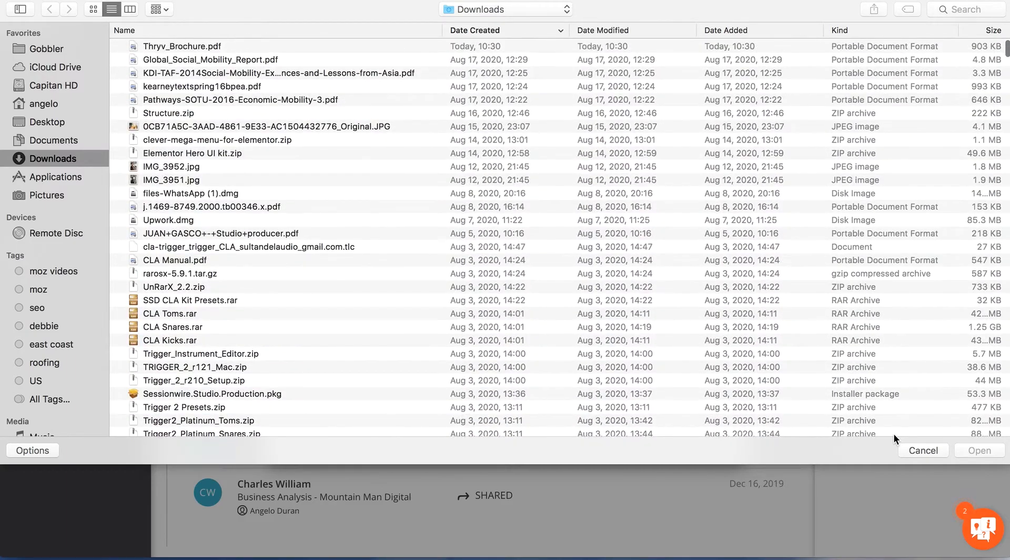
{"action": "left_click", "coordinate": [912, 445]}
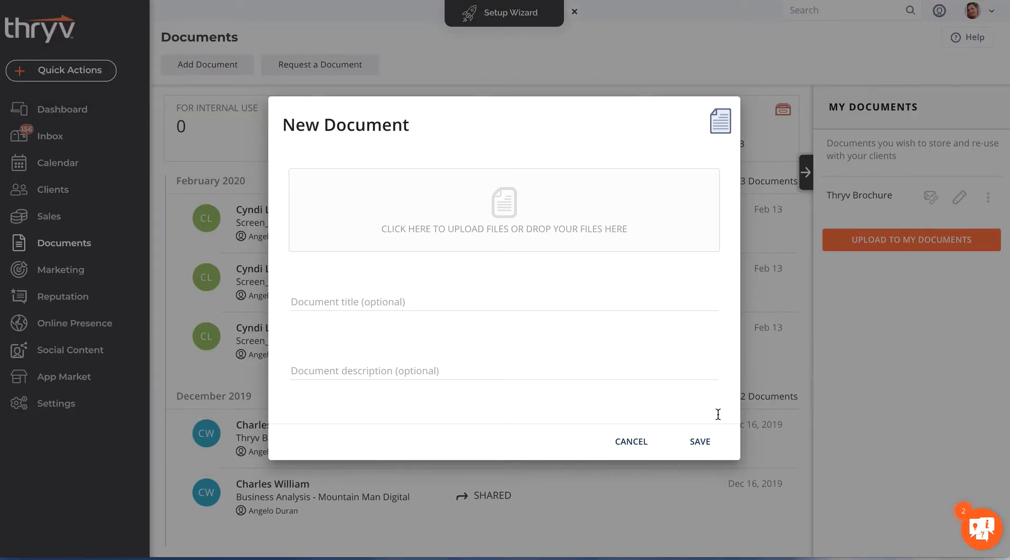
{"action": "left_click", "coordinate": [629, 445]}
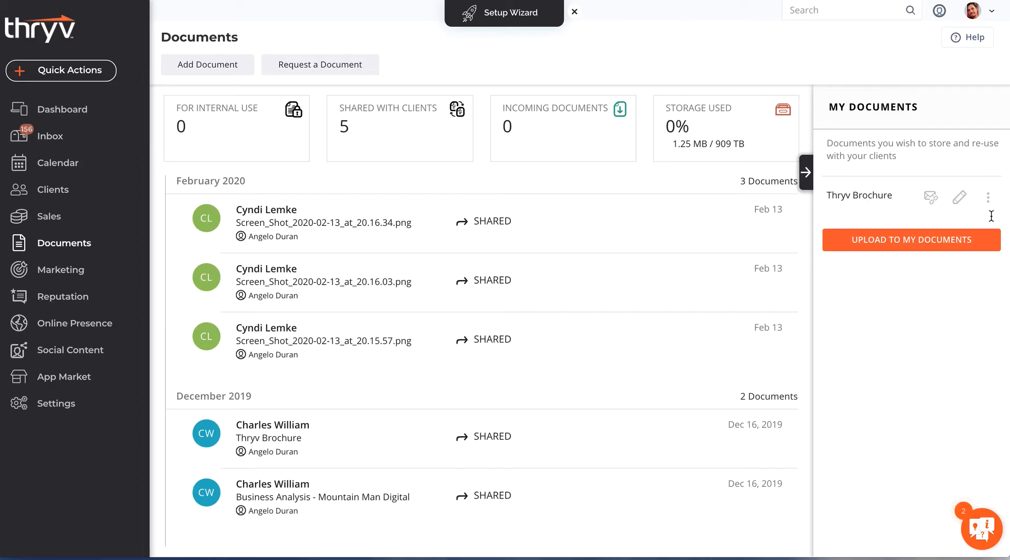
Step: Get the public link to the Thryv Brochure document and copy it
{"action": "left_click", "coordinate": [932, 201]}
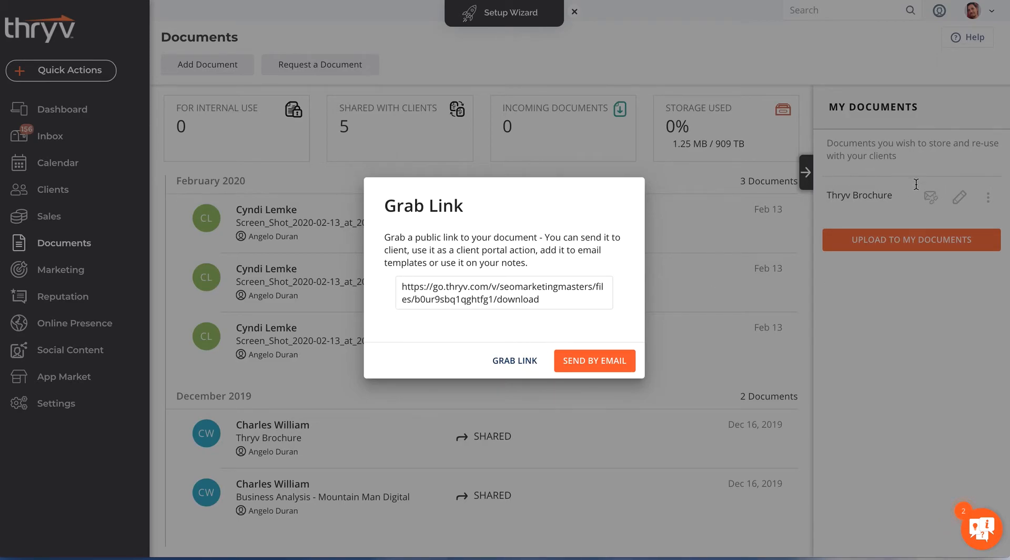
{"action": "triple_click", "coordinate": [566, 298]}
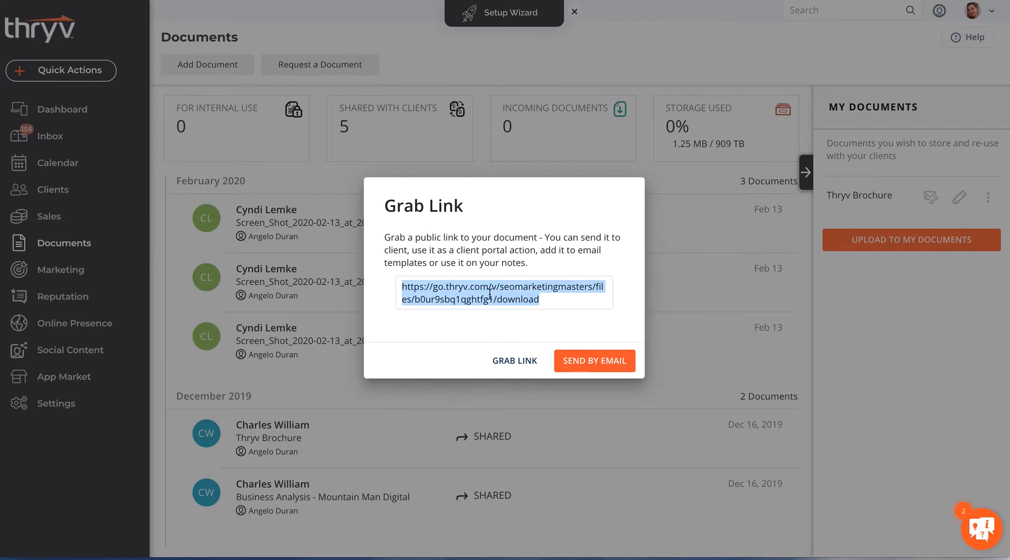
{"action": "left_click", "coordinate": [509, 374]}
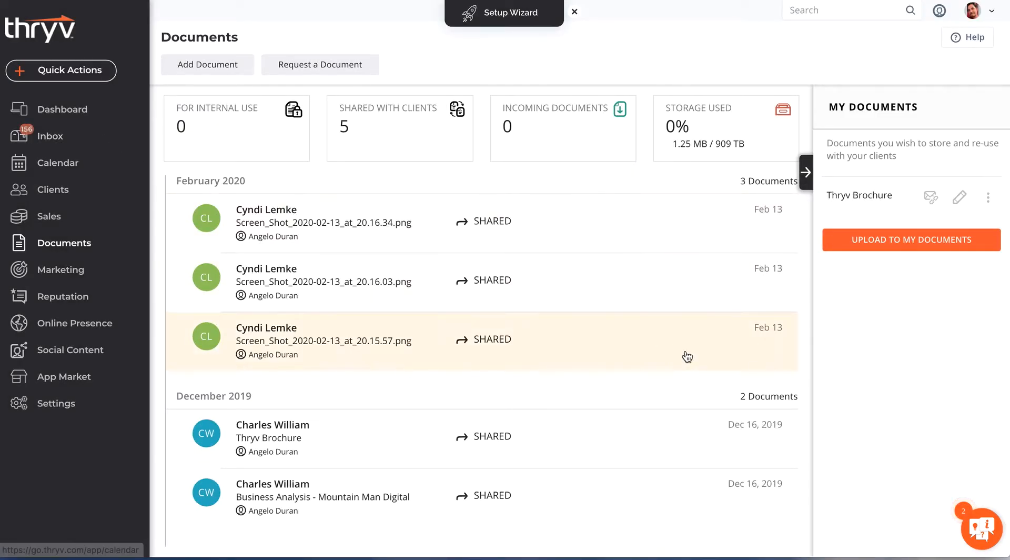
Step: Go to the marketing announcements and start a new announcement
{"action": "left_click", "coordinate": [59, 278]}
{"action": "left_click", "coordinate": [65, 319]}
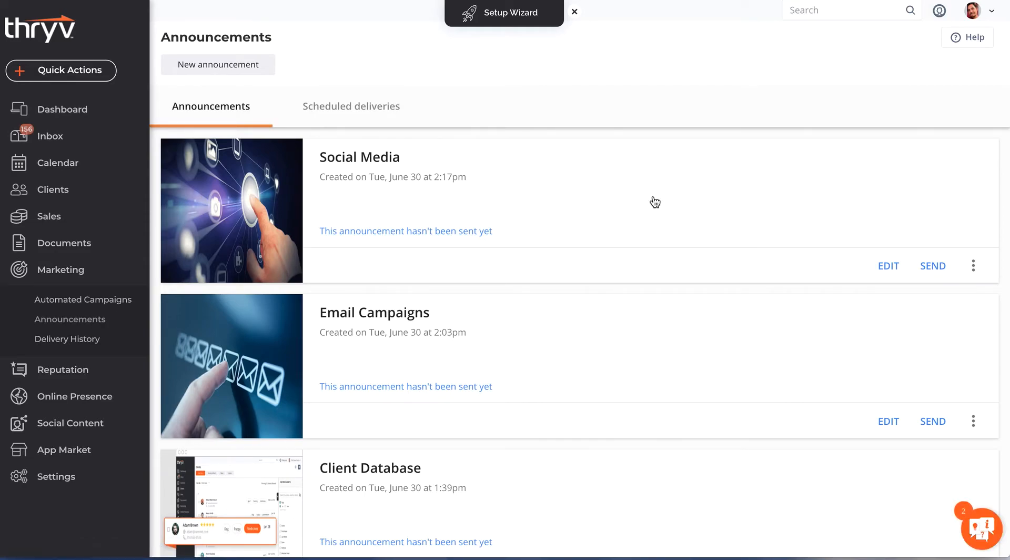
{"action": "left_click", "coordinate": [255, 66]}
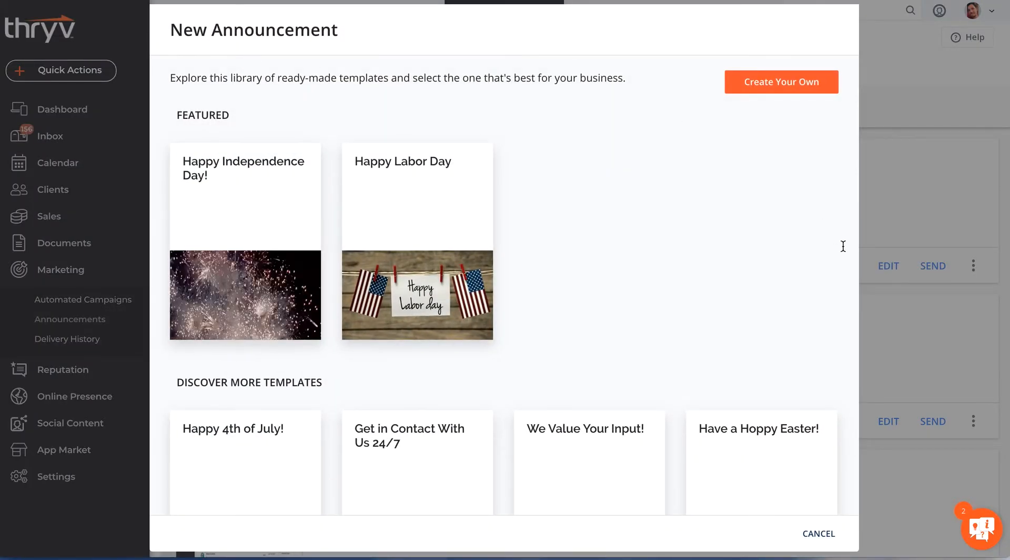
Step: Look through the library of ready-made announcement templates
{"action": "scroll", "coordinate": [555, 216], "scroll_direction": "down", "scroll_amount": 15}
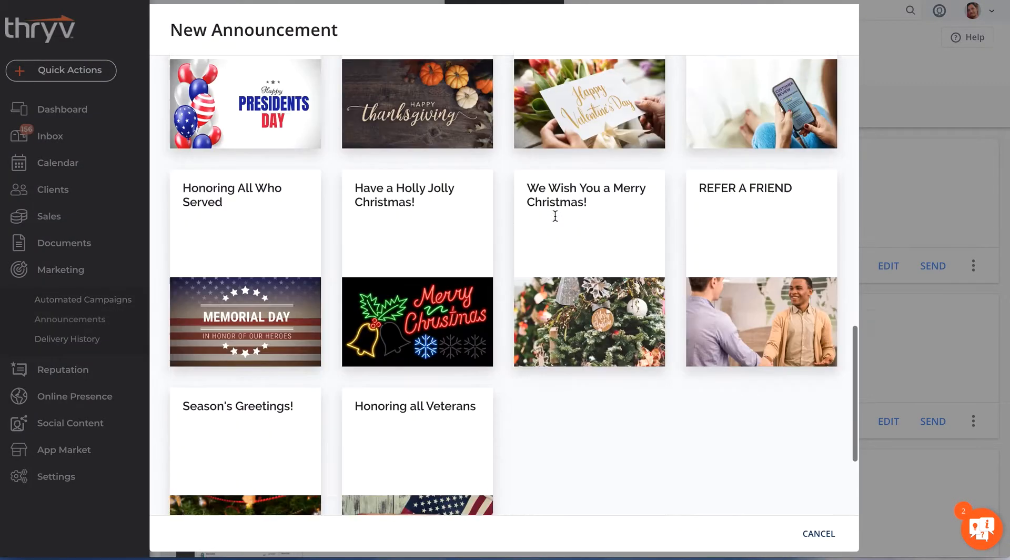
{"action": "scroll", "coordinate": [555, 356], "scroll_direction": "up", "scroll_amount": 7}
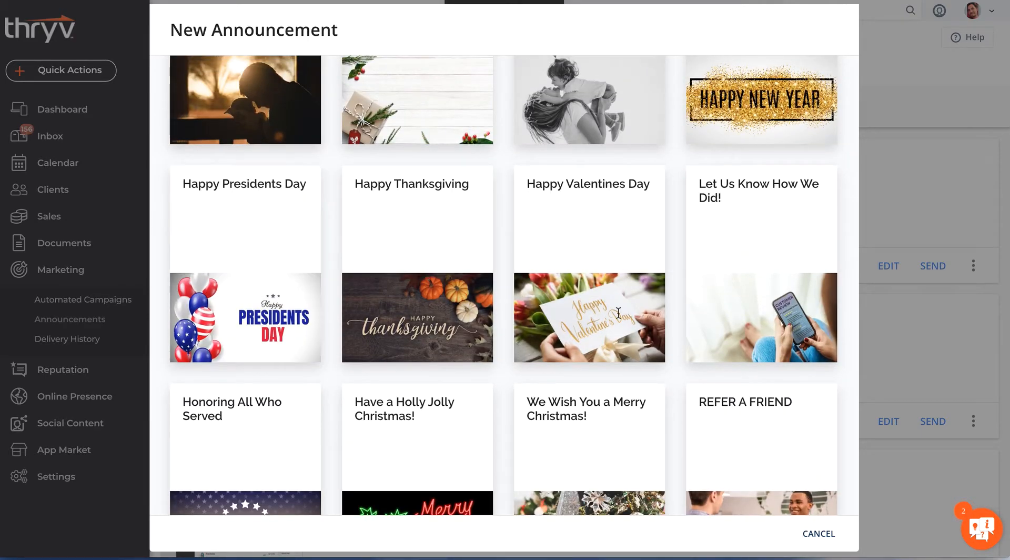
{"action": "scroll", "coordinate": [660, 310], "scroll_direction": "up", "scroll_amount": 10}
{"action": "scroll", "coordinate": [667, 313], "scroll_direction": "up", "scroll_amount": 3}
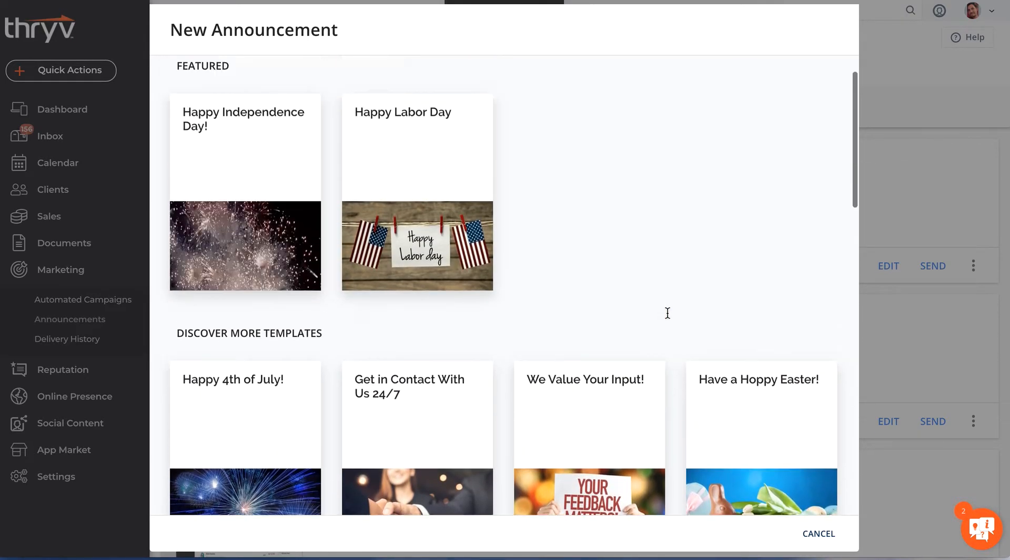
{"action": "scroll", "coordinate": [667, 286], "scroll_direction": "down", "scroll_amount": 12}
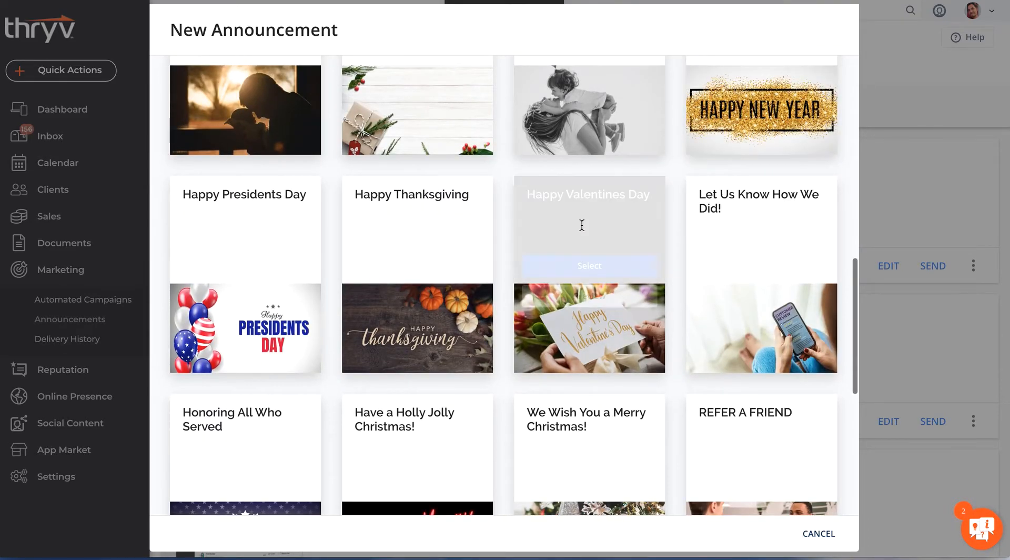
{"action": "scroll", "coordinate": [582, 223], "scroll_direction": "down", "scroll_amount": 4}
{"action": "scroll", "coordinate": [568, 452], "scroll_direction": "down", "scroll_amount": 3}
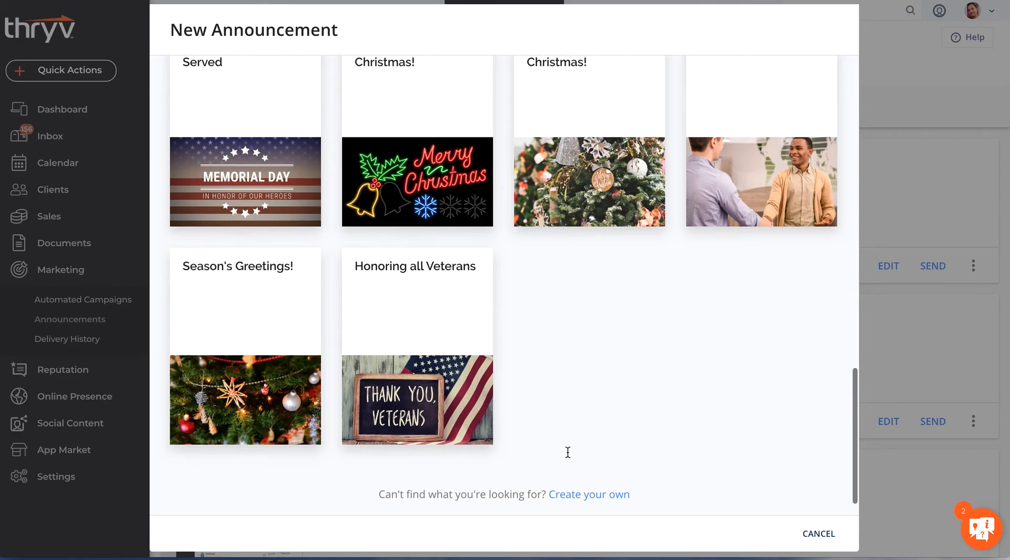
{"action": "scroll", "coordinate": [567, 452], "scroll_direction": "up", "scroll_amount": 20}
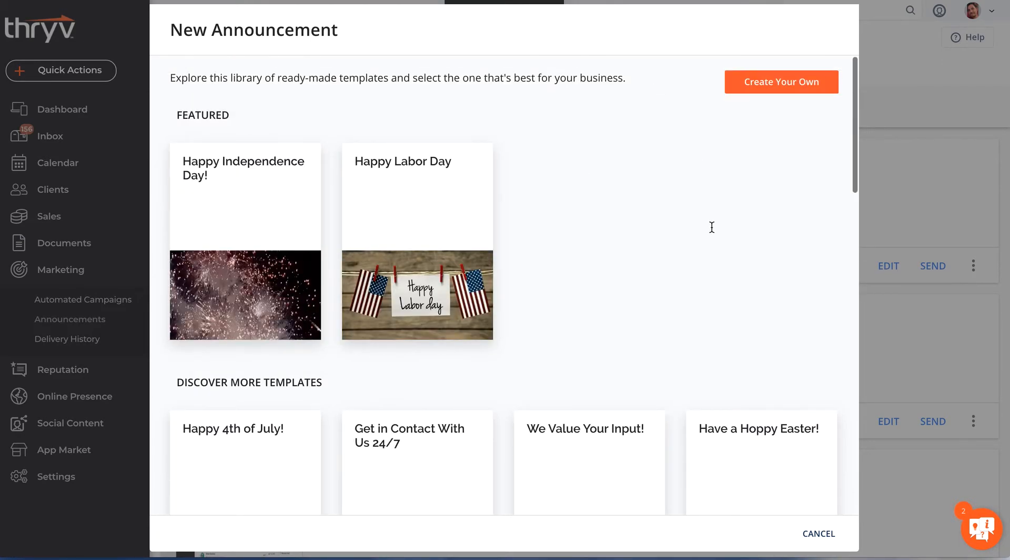
Step: Create a custom announcement named "TES UPLOAD DOCUMENT" that invites clients to schedule
{"action": "left_click", "coordinate": [788, 92]}
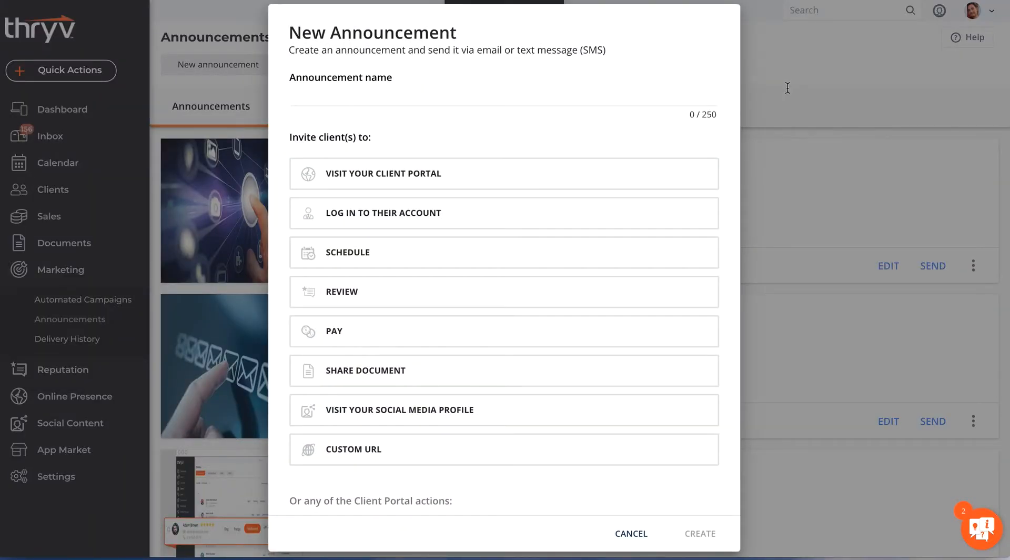
{"action": "scroll", "coordinate": [523, 124], "scroll_direction": "down", "scroll_amount": 1}
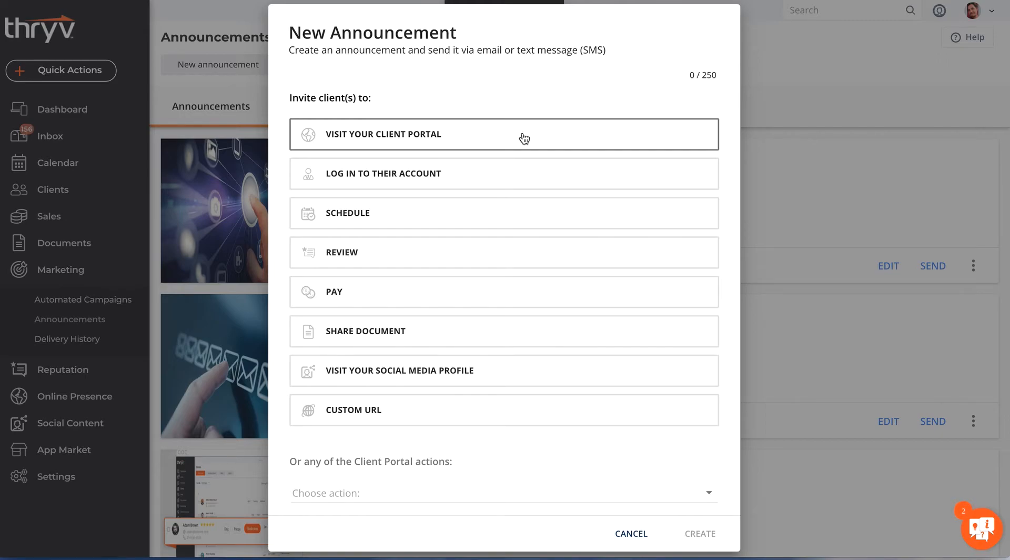
{"action": "left_click", "coordinate": [495, 209]}
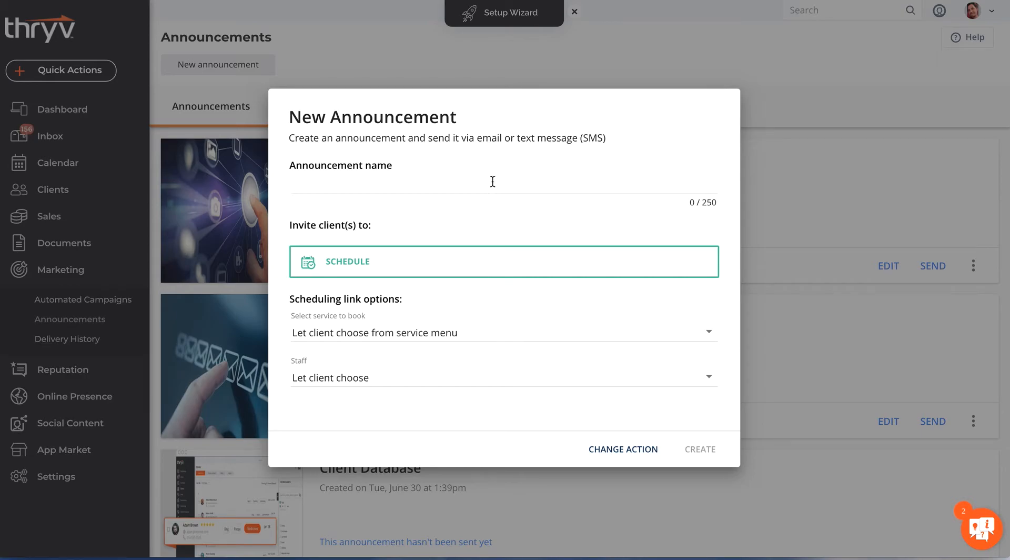
{"action": "left_click", "coordinate": [492, 182]}
{"action": "type", "text": "TES "}
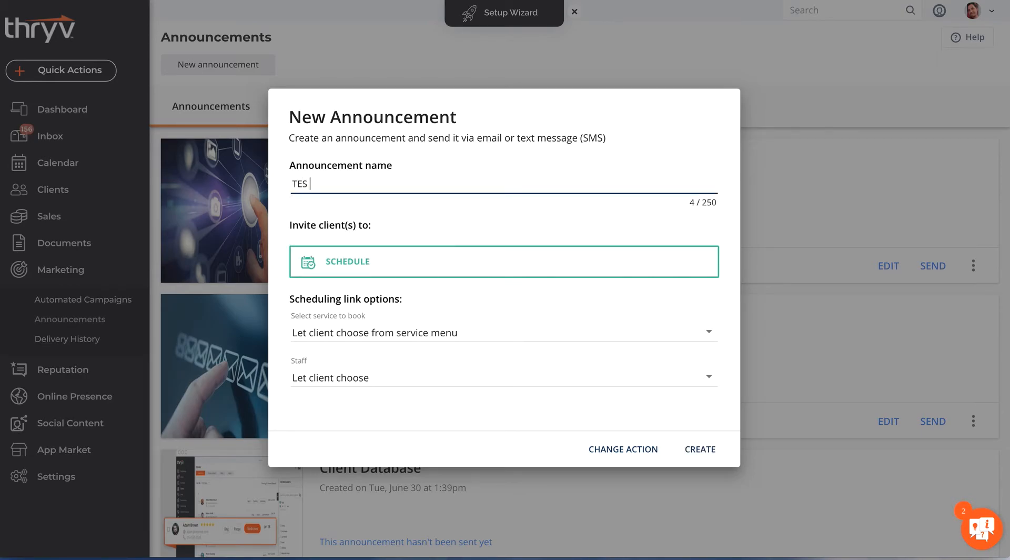
{"action": "type", "text": "UPLOAD DOCUMENT"}
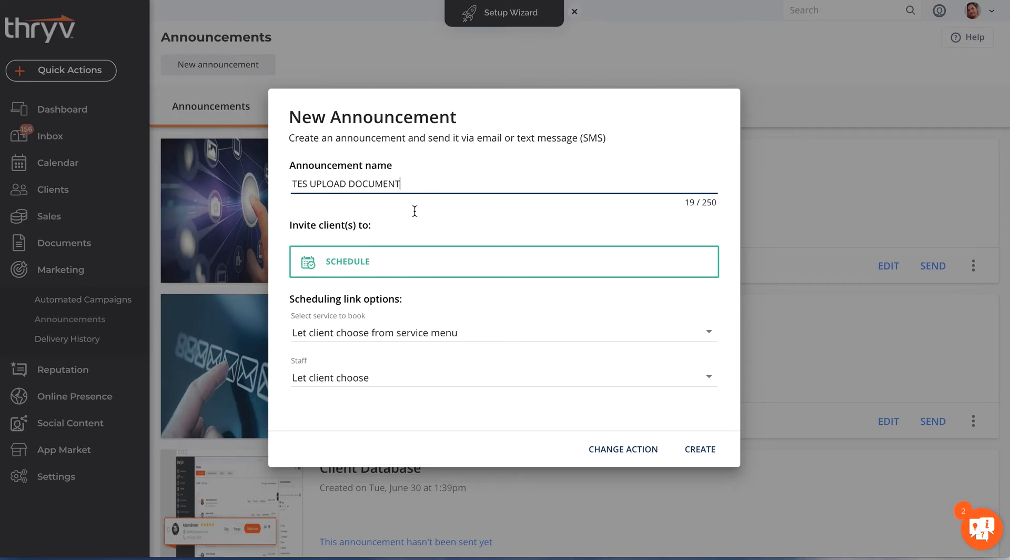
{"action": "left_click", "coordinate": [700, 450]}
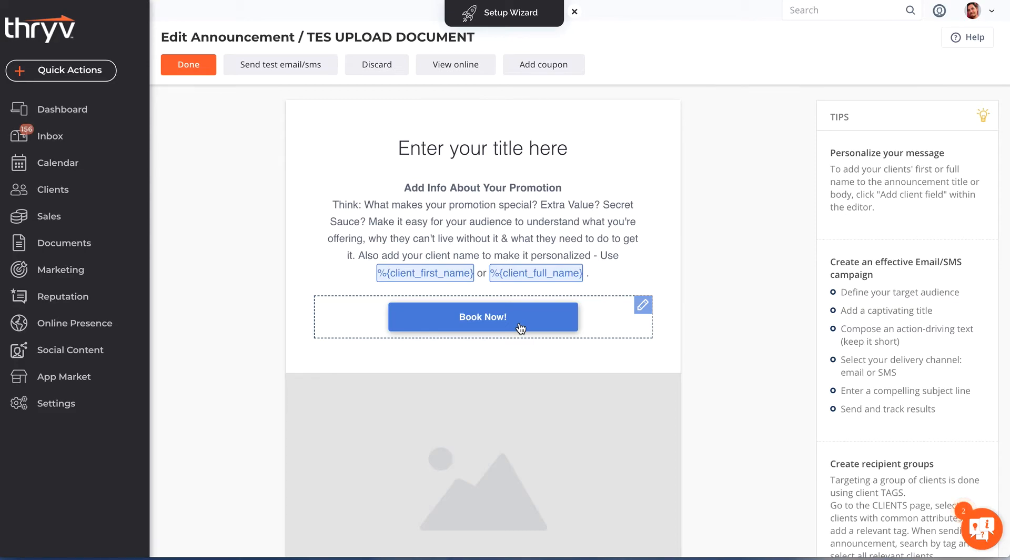
Step: Add four blank lines below the client name placeholders in the promotion text and place the cursor on the second one
{"action": "left_click", "coordinate": [577, 240]}
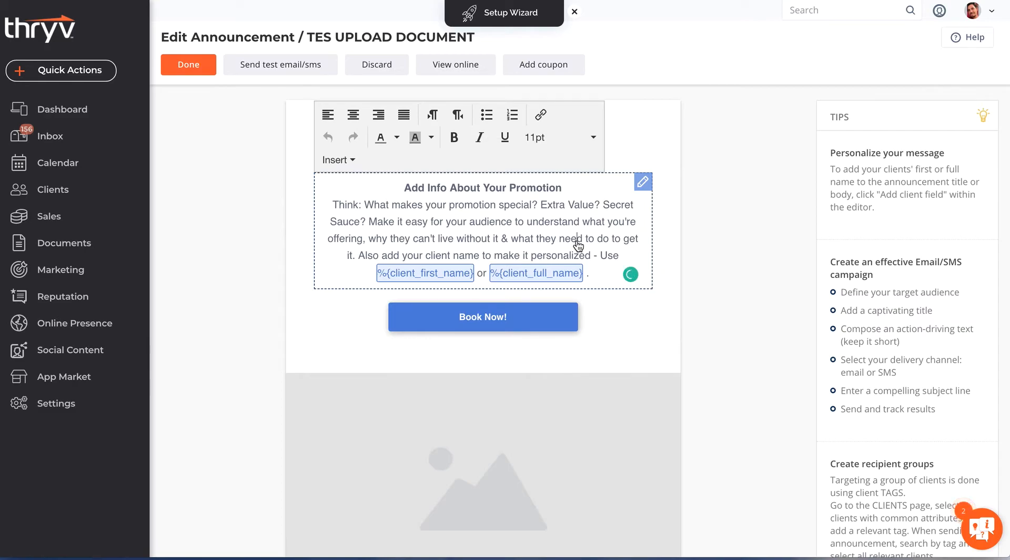
{"action": "left_click", "coordinate": [600, 279]}
{"action": "key", "text": "Return"}
{"action": "key", "text": "Return"}
{"action": "key", "text": "Return"}
{"action": "key", "text": "Return"}
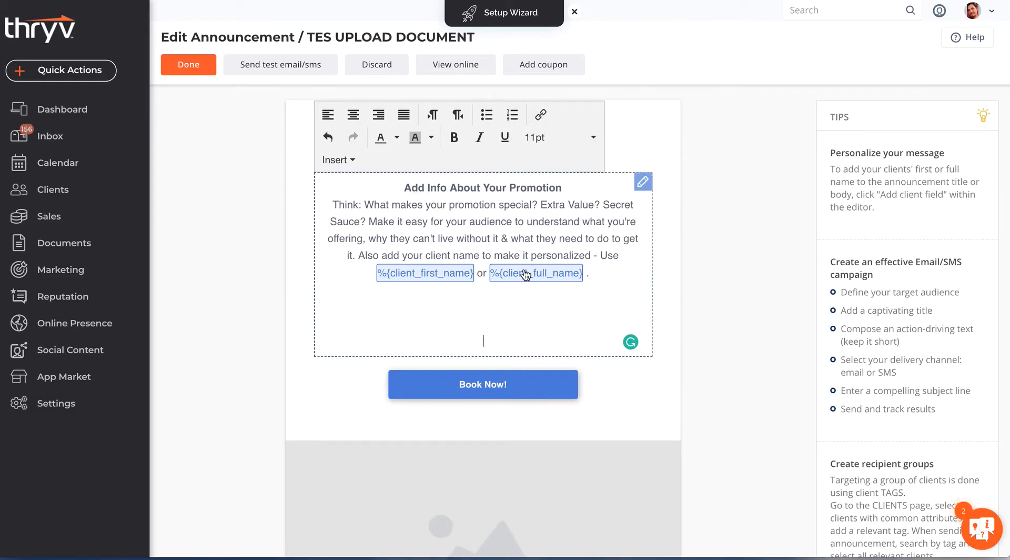
{"action": "left_click", "coordinate": [484, 305]}
{"action": "type", "text": "DOWNLOAD BROCHURE"}
{"action": "key", "text": "BackSpace"}
{"action": "key", "text": "BackSpace"}
{"action": "key", "text": "BackSpace"}
{"action": "key", "text": "BackSpace"}
{"action": "key", "text": "BackSpace"}
{"action": "key", "text": "BackSpace"}
{"action": "key", "text": "BackSpace"}
{"action": "key", "text": "BackSpace"}
{"action": "key", "text": "BackSpace"}
{"action": "key", "text": "BackSpace"}
{"action": "key", "text": "BackSpace"}
{"action": "key", "text": "BackSpace"}
{"action": "key", "text": "BackSpace"}
{"action": "key", "text": "BackSpace"}
{"action": "key", "text": "BackSpace"}
{"action": "key", "text": "BackSpace"}
{"action": "key", "text": "BackSpace"}
Step: Start inserting a link in the promotion text, using the copied public brochure link as its URL
{"action": "left_click", "coordinate": [541, 117]}
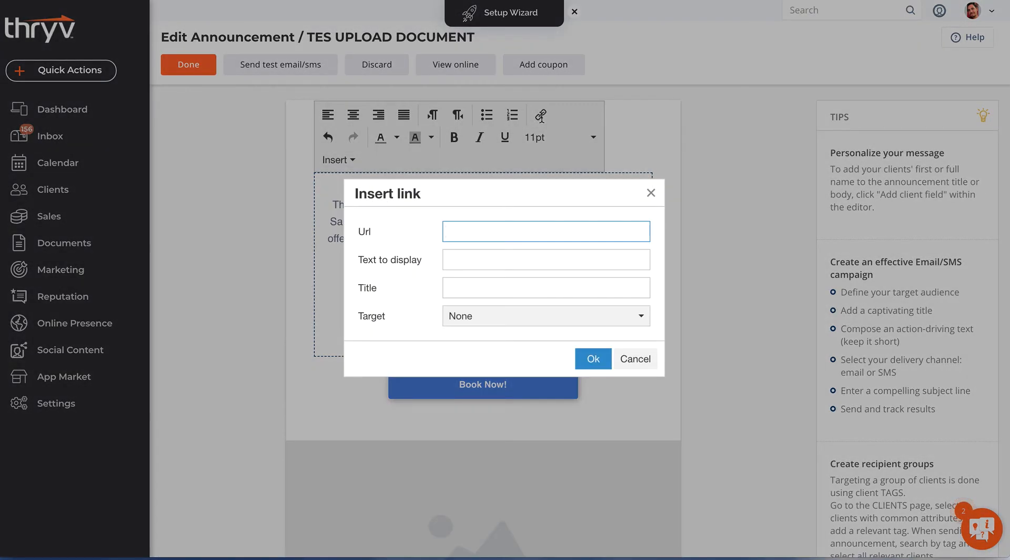
{"action": "left_click", "coordinate": [499, 232]}
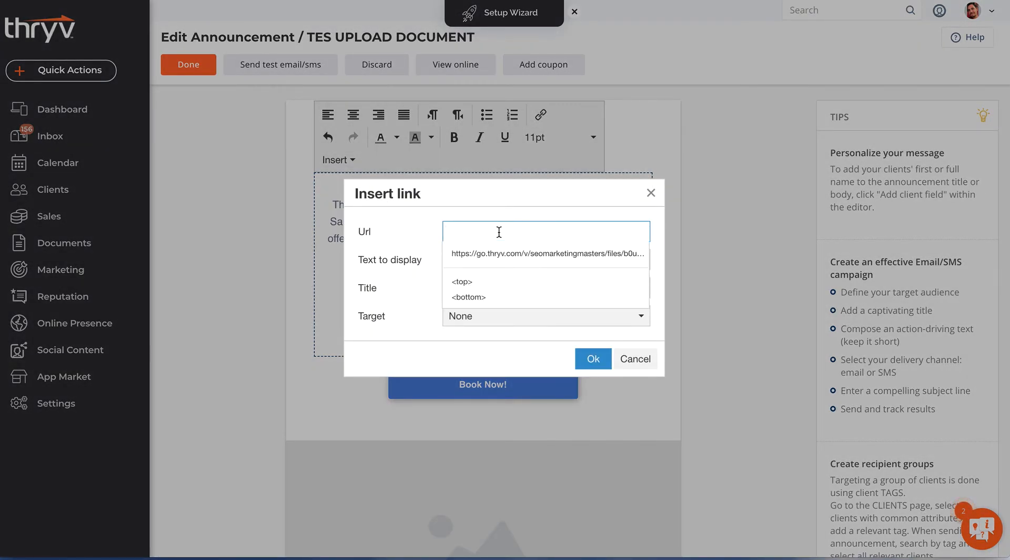
{"action": "type", "text": "https://go.thryv.com/v/seomarketingmasters/files/b0ur9sbq1qghtfg1/download"}
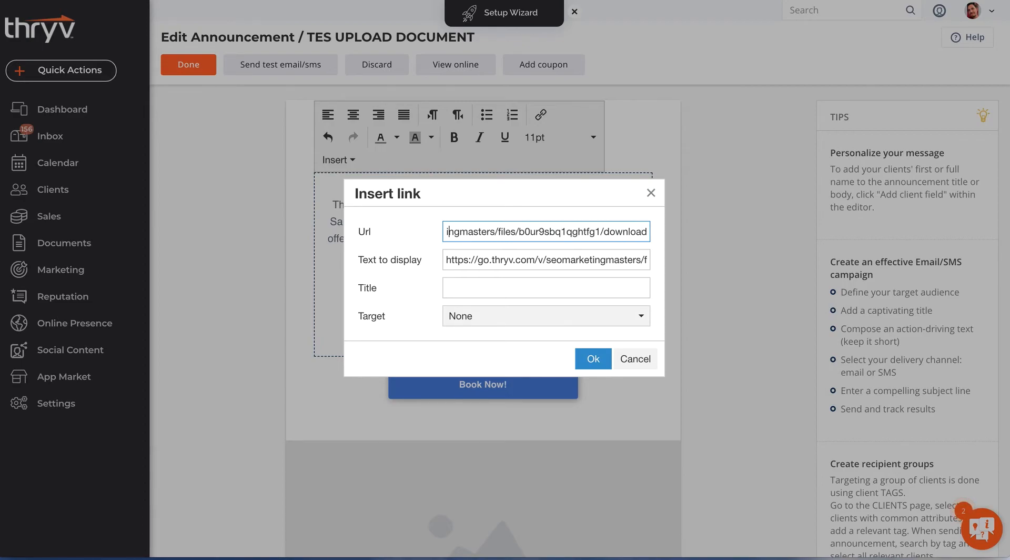
Step: Check the pasted brochure URL from end to end in the link settings
{"action": "key", "text": "Left"}
{"action": "key", "text": "Left"}
{"action": "key", "text": "Left"}
{"action": "key", "text": "Left"}
{"action": "key", "text": "Left"}
{"action": "key", "text": "Left"}
{"action": "key", "text": "Left"}
{"action": "key", "text": "Left"}
{"action": "key", "text": "Left"}
{"action": "key", "text": "Left"}
{"action": "key", "text": "Left"}
{"action": "key", "text": "Left"}
{"action": "key", "text": "Left"}
{"action": "key", "text": "Left"}
{"action": "key", "text": "Left"}
{"action": "key", "text": "Left"}
{"action": "key", "text": "Left"}
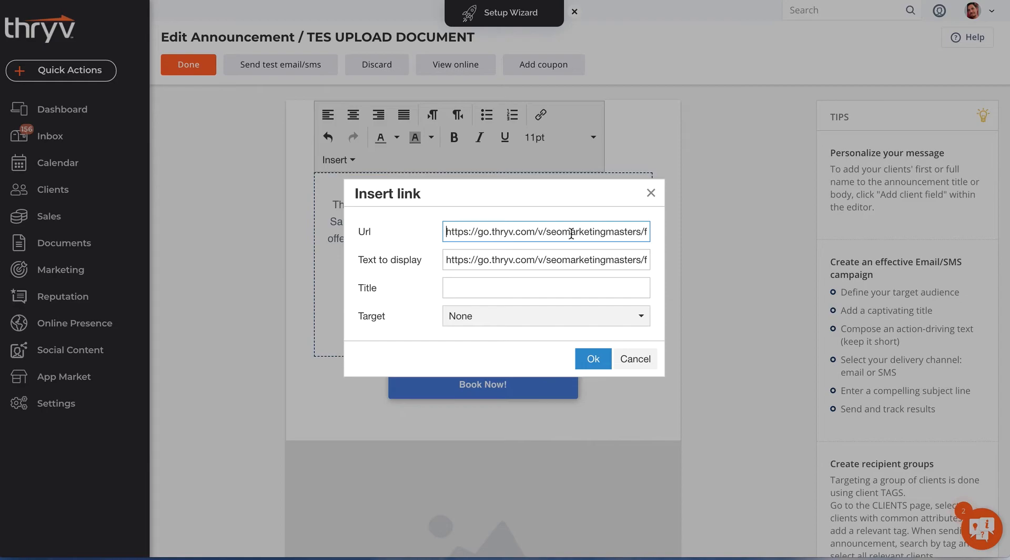
{"action": "left_click", "coordinate": [619, 233]}
{"action": "key", "text": "Right"}
{"action": "key", "text": "Right"}
{"action": "key", "text": "Right"}
{"action": "key", "text": "Right"}
{"action": "key", "text": "Right"}
{"action": "key", "text": "Right"}
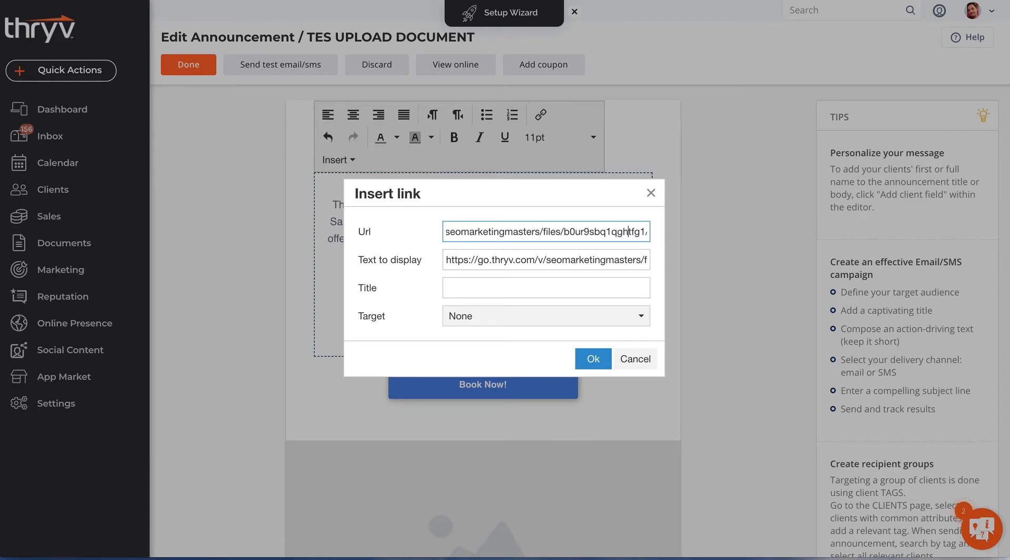
Step: Insert the link with display text "DOWNLOAD BROCHURE HERE" and target New window, and finish editing the announcement
{"action": "left_click_drag", "start_coordinate": [445, 260], "coordinate": [682, 274]}
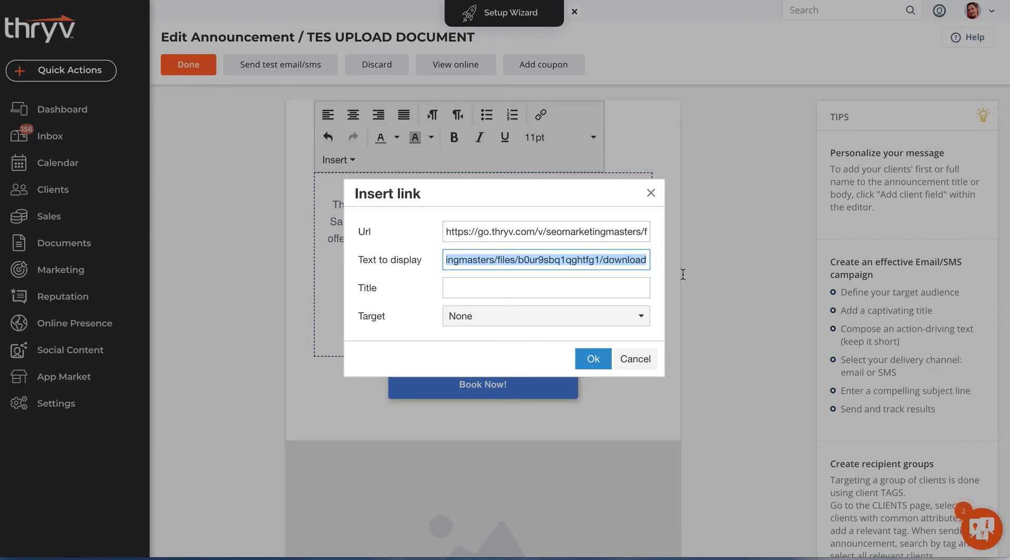
{"action": "type", "text": "DOWN"}
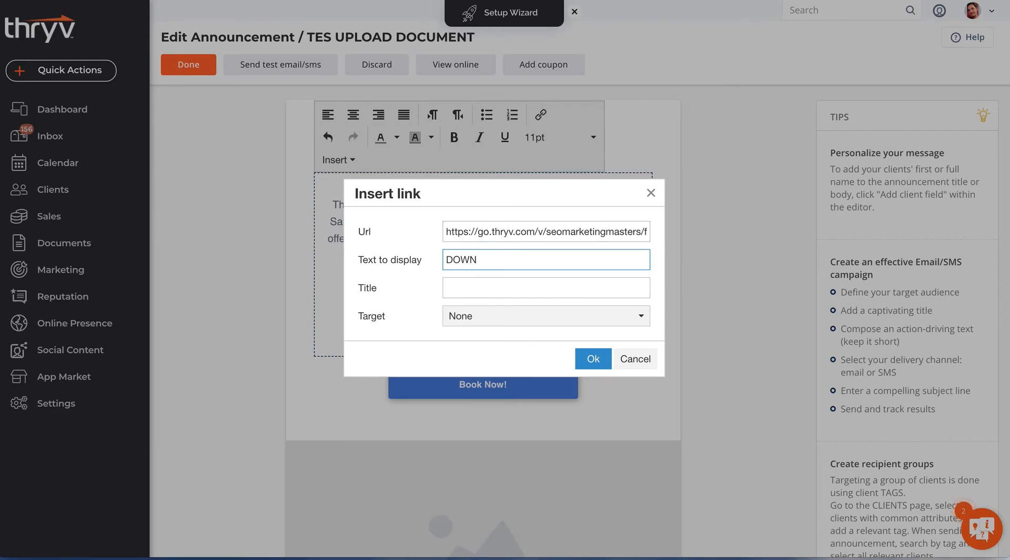
{"action": "type", "text": "LOAD B"}
{"action": "type", "text": "ROCHURE HERE"}
{"action": "left_click", "coordinate": [569, 319]}
{"action": "left_click", "coordinate": [514, 359]}
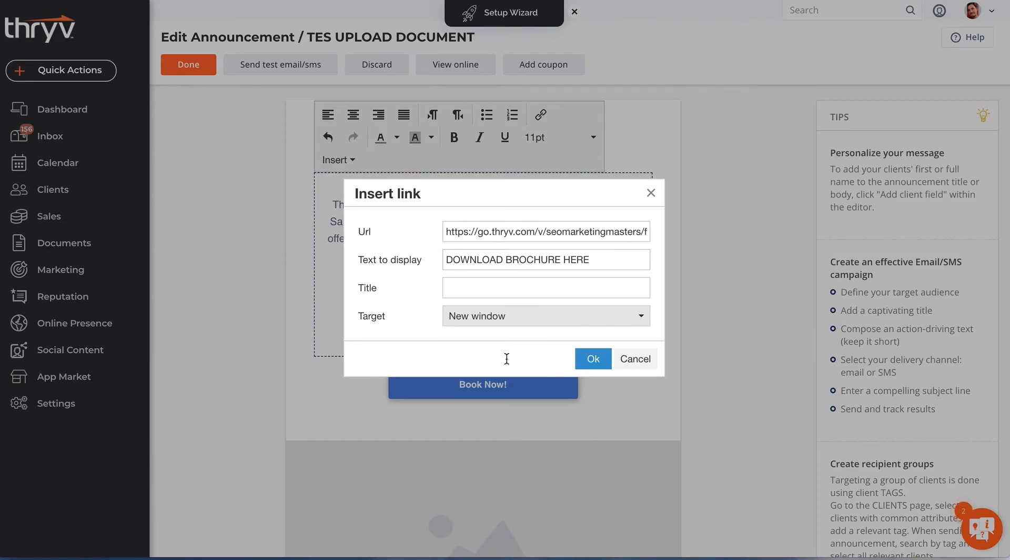
{"action": "left_click", "coordinate": [595, 360]}
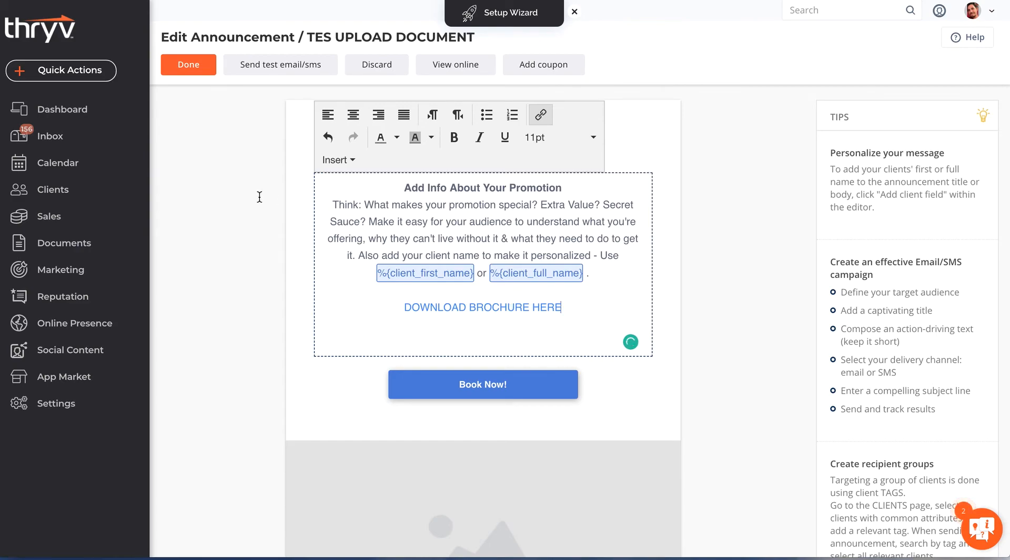
{"action": "left_click", "coordinate": [204, 65]}
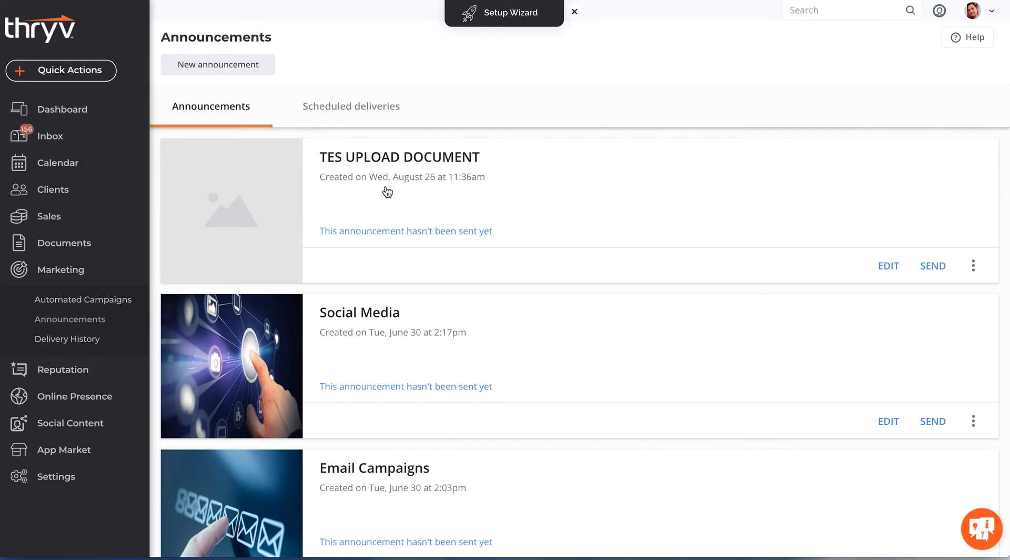
Step: Open the TES UPLOAD DOCUMENT announcement, review its content, and view it online as clients see it
{"action": "left_click", "coordinate": [388, 153]}
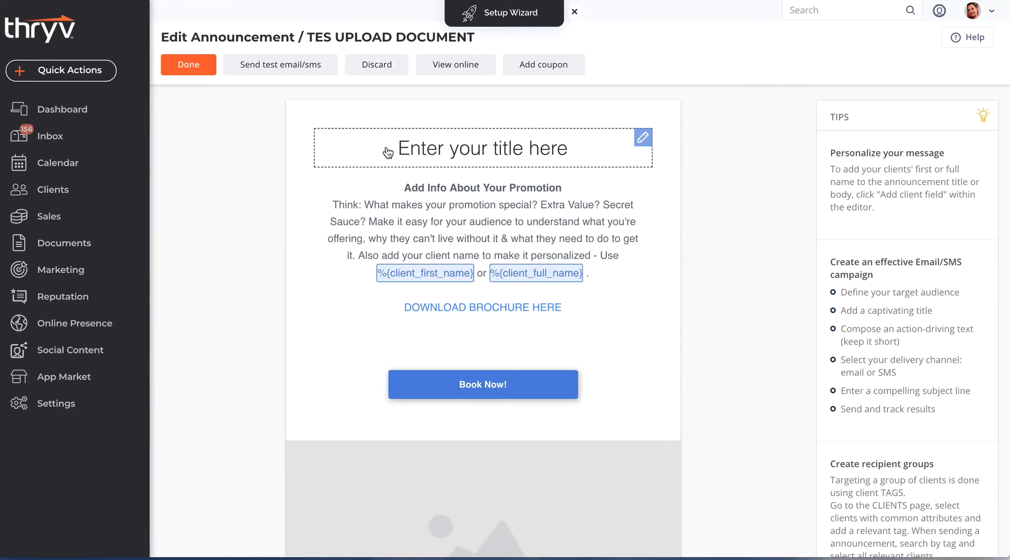
{"action": "scroll", "coordinate": [727, 312], "scroll_direction": "down", "scroll_amount": 2}
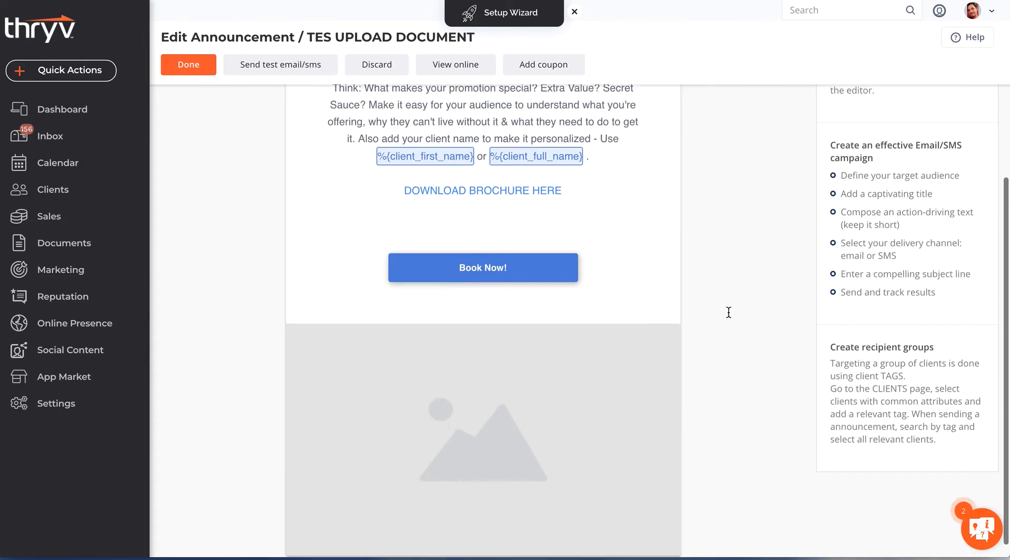
{"action": "scroll", "coordinate": [728, 312], "scroll_direction": "up", "scroll_amount": 2}
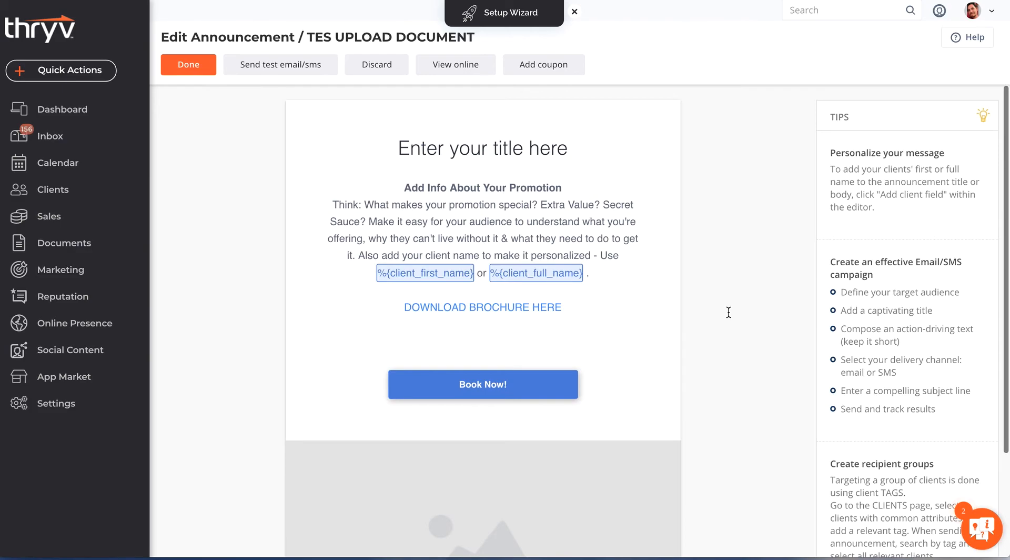
{"action": "left_click", "coordinate": [453, 65]}
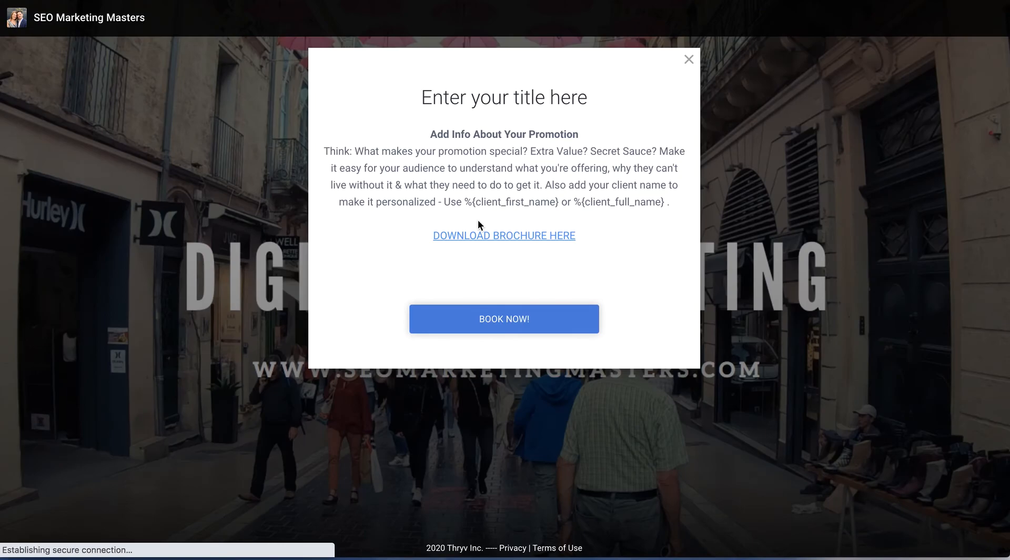
Step: Test the DOWNLOAD BROCHURE HERE link by opening the downloaded PDF and reading through it, and close the online announcement
{"action": "left_click", "coordinate": [477, 237]}
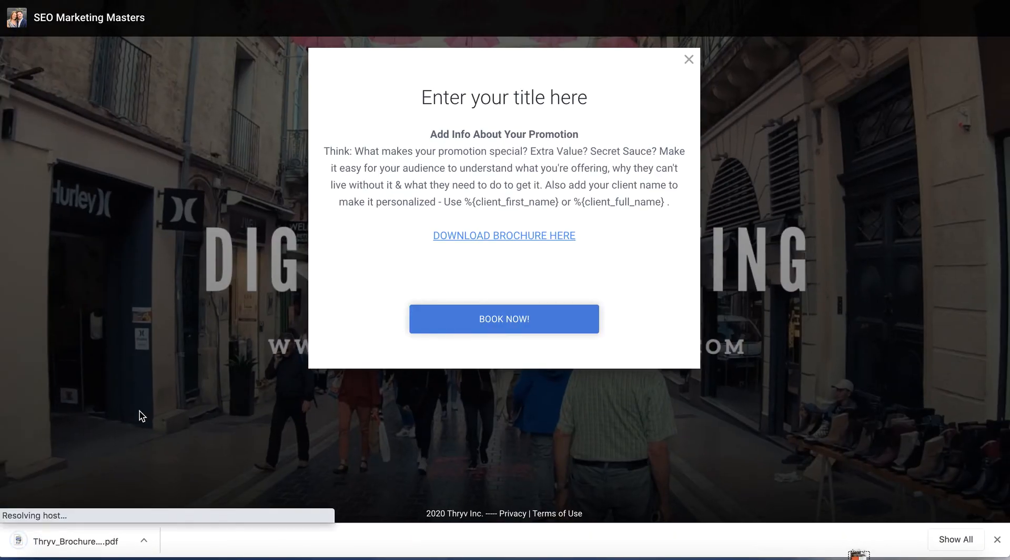
{"action": "left_click", "coordinate": [86, 546]}
{"action": "scroll", "coordinate": [309, 76], "scroll_direction": "down", "scroll_amount": 20}
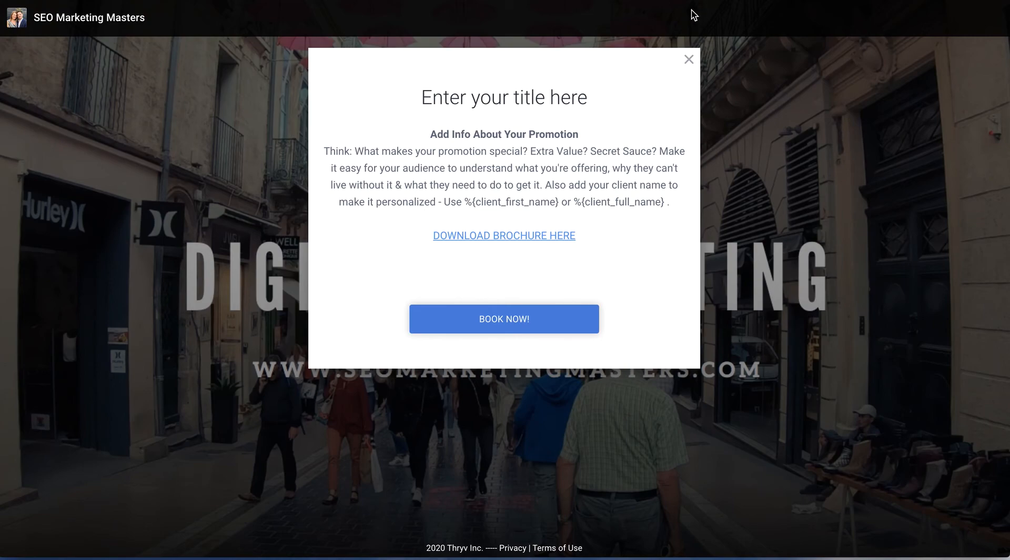
{"action": "left_click", "coordinate": [689, 62]}
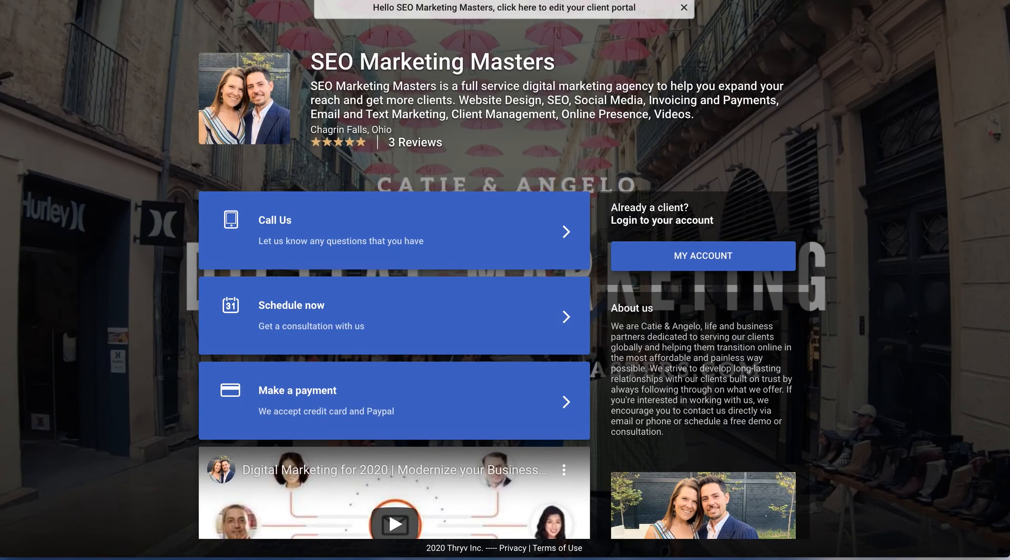
Step: Minimize the open brochure and browser windows to show the desktop
{"action": "mouse_move", "coordinate": [769, 558]}
{"action": "key", "text": "super+Tab"}
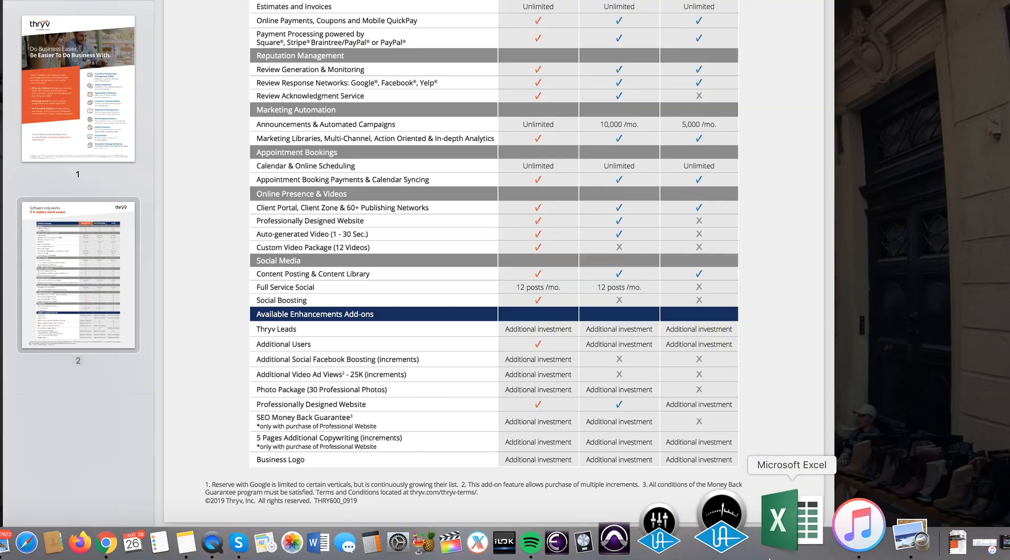
{"action": "key", "text": "super+Tab"}
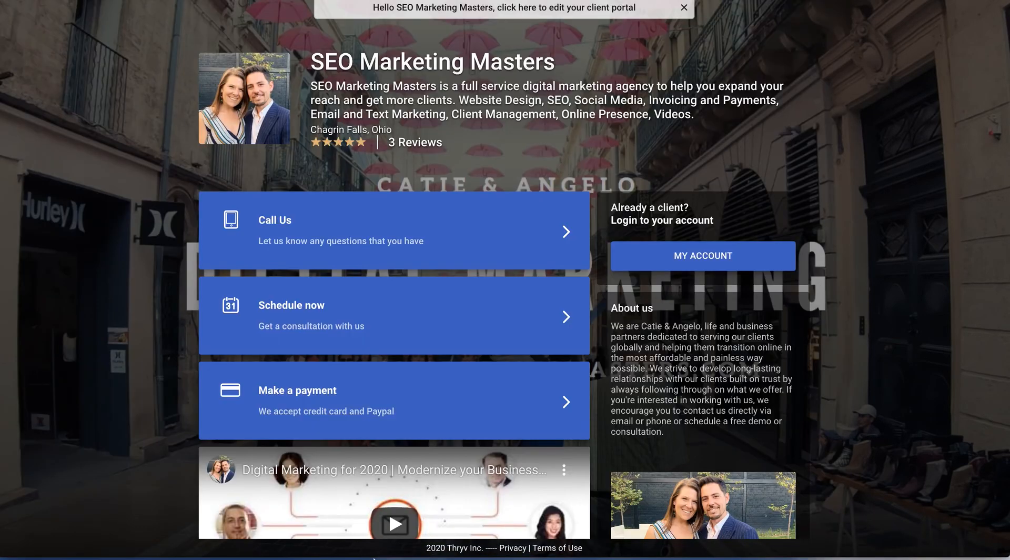
{"action": "mouse_move", "coordinate": [375, 557]}
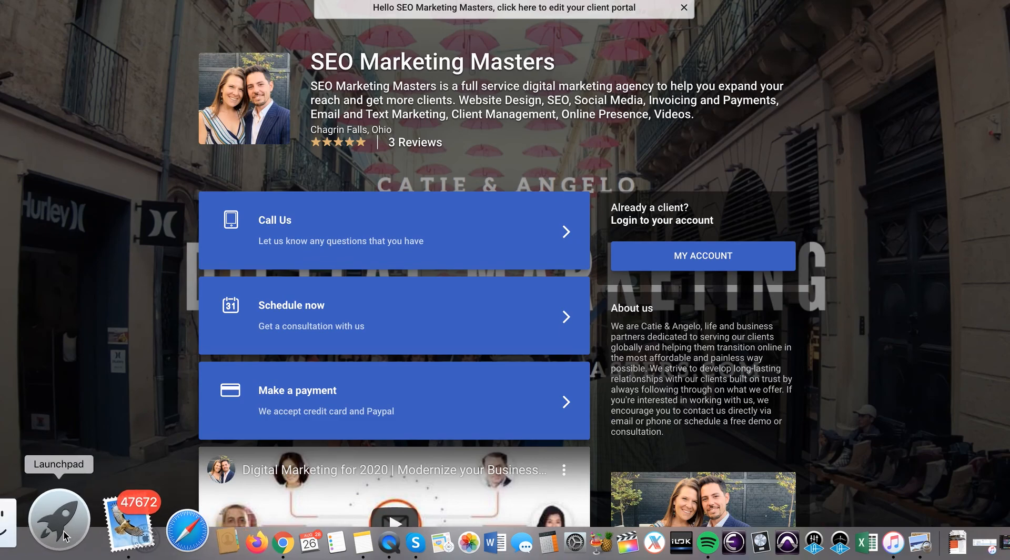
{"action": "left_click", "coordinate": [63, 535]}
{"action": "left_click", "coordinate": [69, 99]}
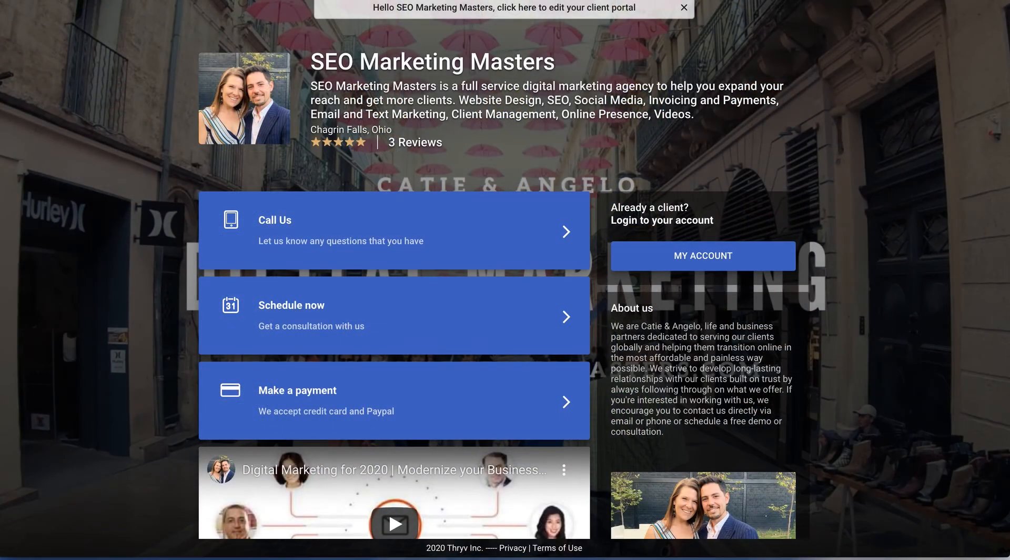
{"action": "key", "text": "super+m"}
{"action": "key", "text": "super+m"}
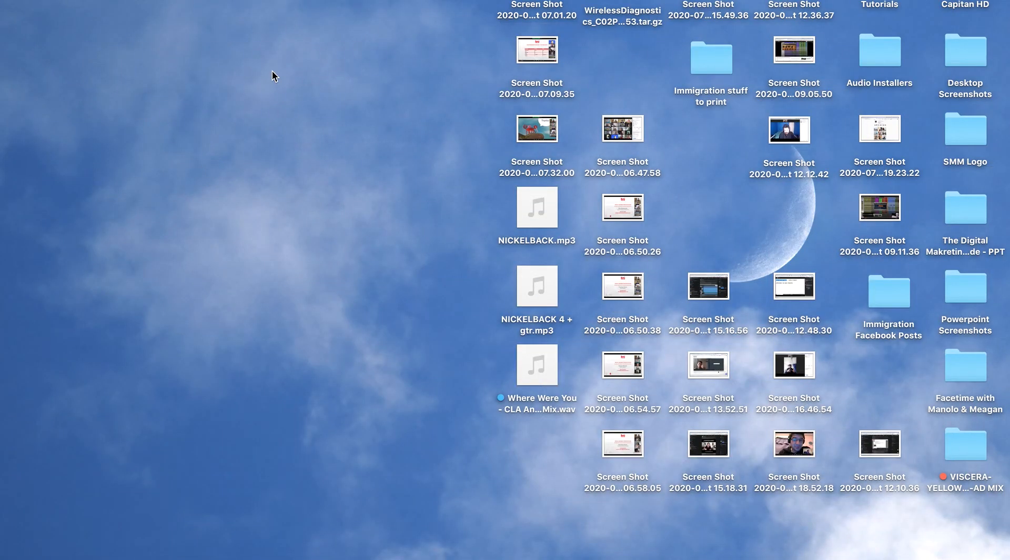
{"action": "mouse_move", "coordinate": [881, 552]}
{"action": "key", "text": "super+Tab"}
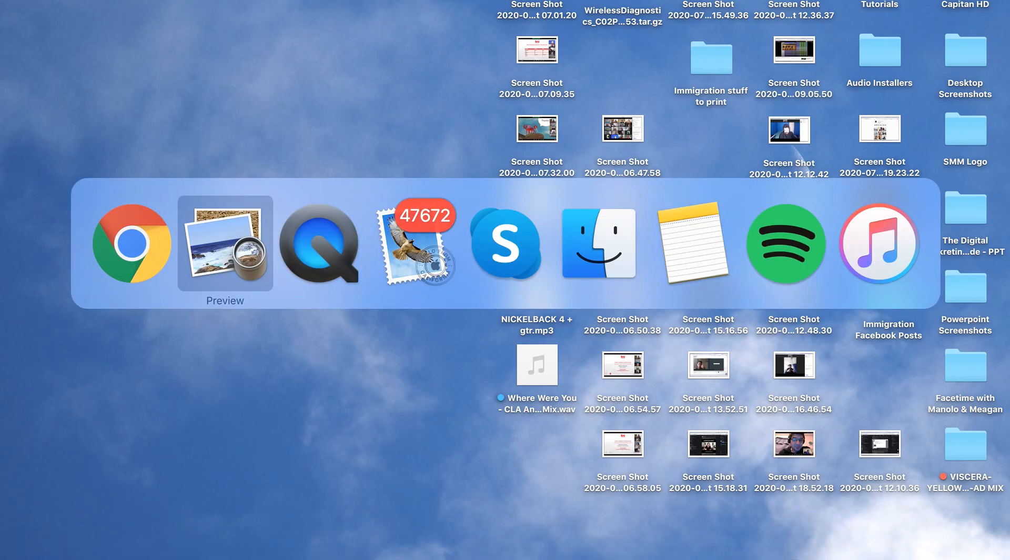
{"action": "key", "text": "super+Tab"}
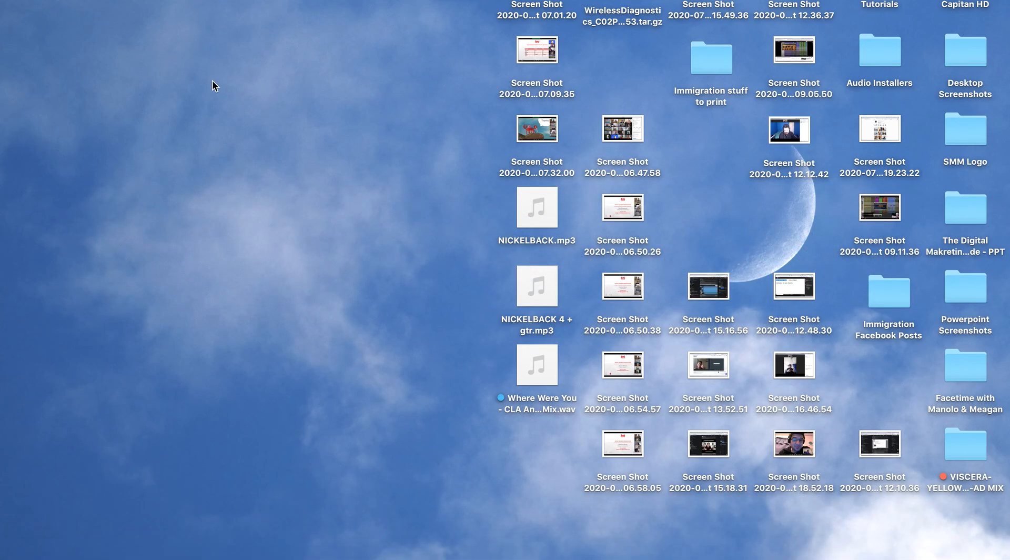
{"action": "left_click", "coordinate": [145, 6]}
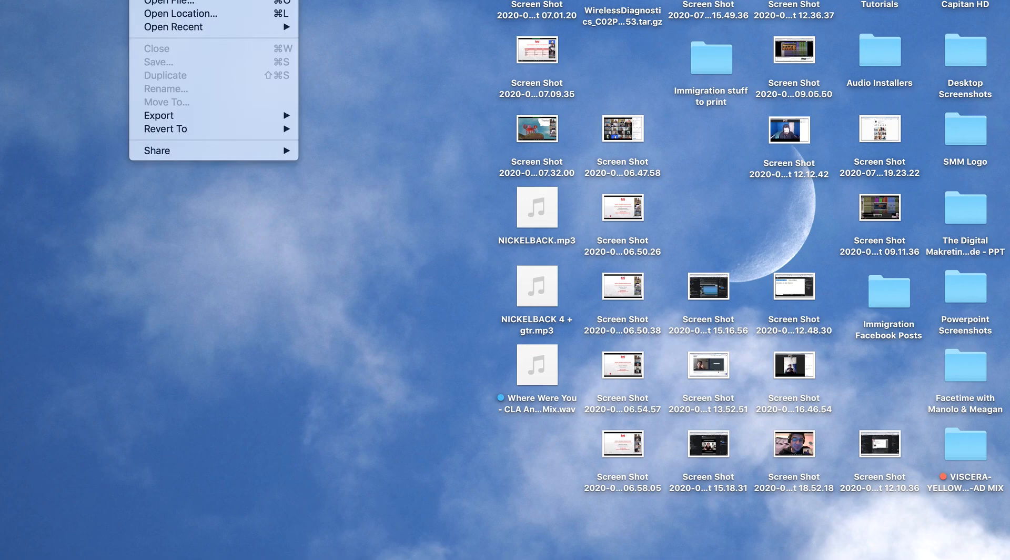
{"action": "left_click", "coordinate": [145, 1]}
{"action": "left_click", "coordinate": [76, 1]}
{"action": "mouse_move", "coordinate": [144, 1]}
{"action": "left_click", "coordinate": [181, 1]}
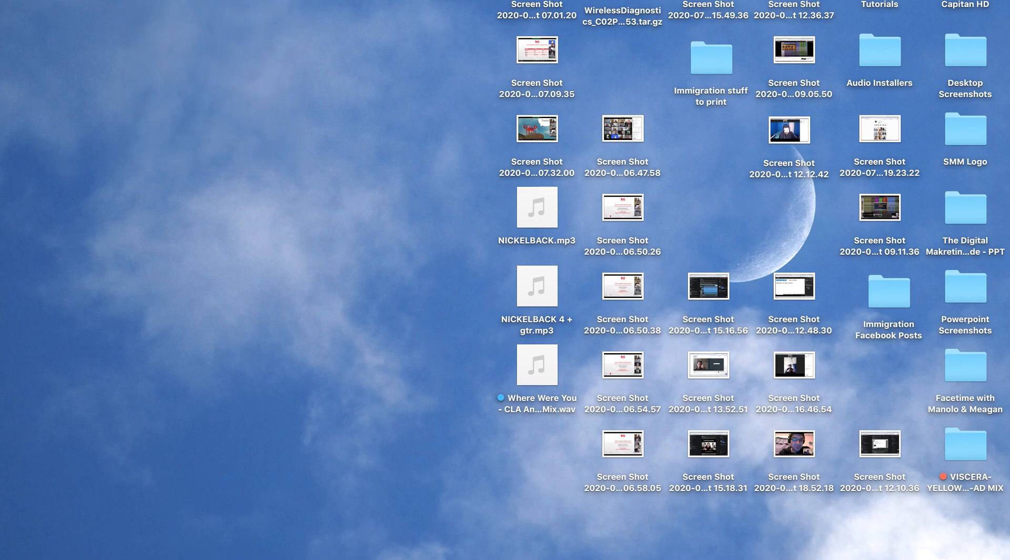